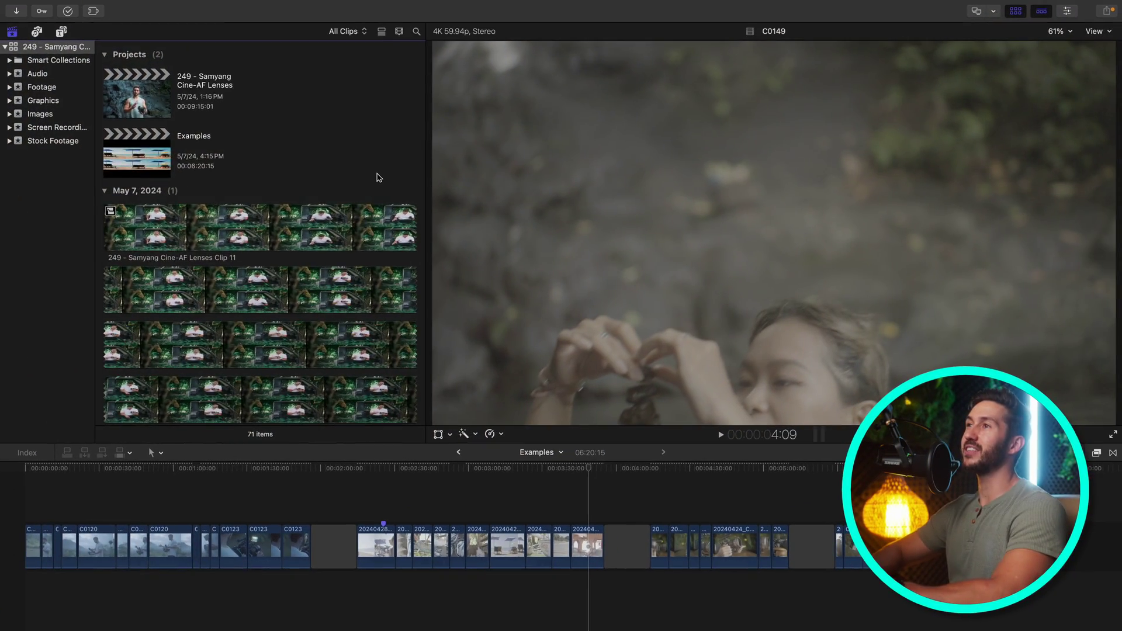
- Turn the first two timeline clips into compound clips, keeping the default names
scroll(378, 177, down, 10)
scroll(377, 177, down, 15)
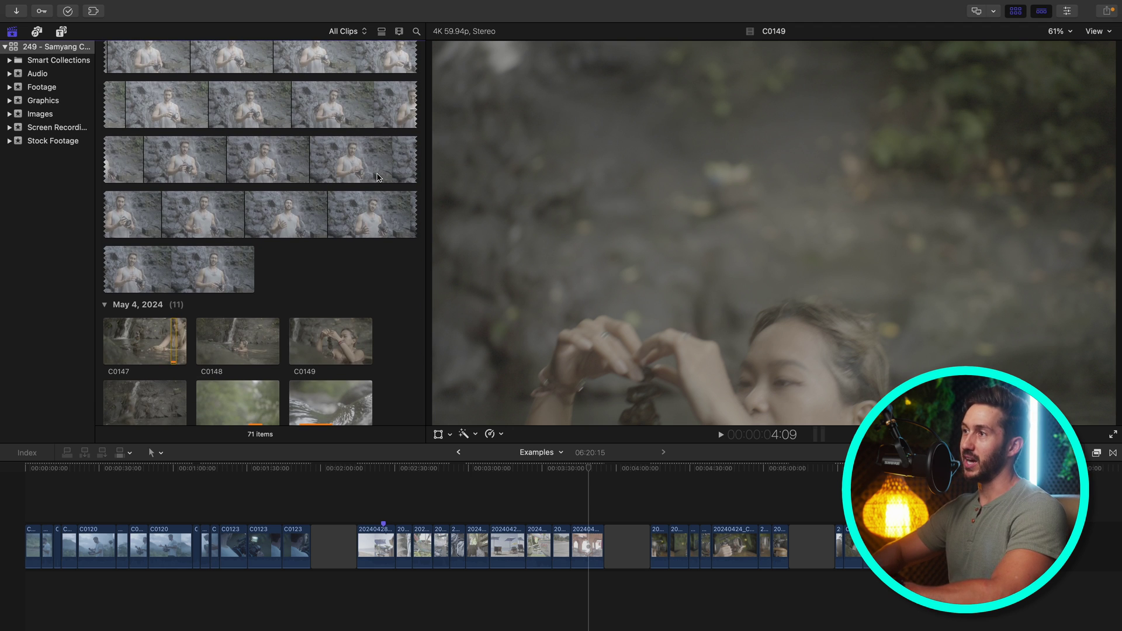
scroll(377, 177, down, 5)
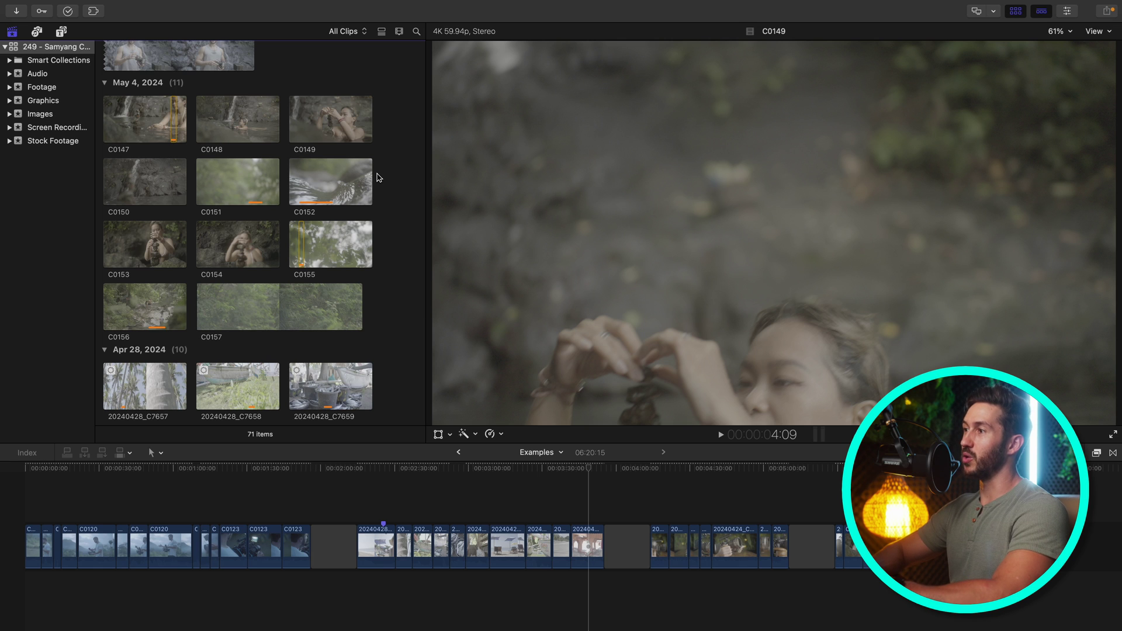
scroll(377, 176, down, 15)
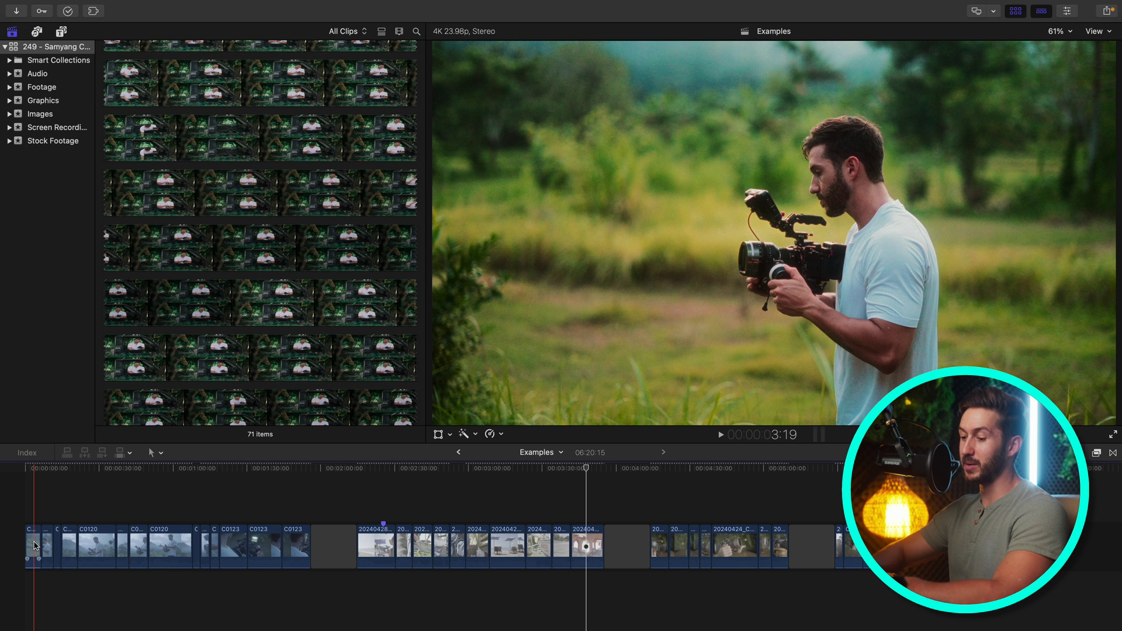
click(35, 546)
key(alt+g)
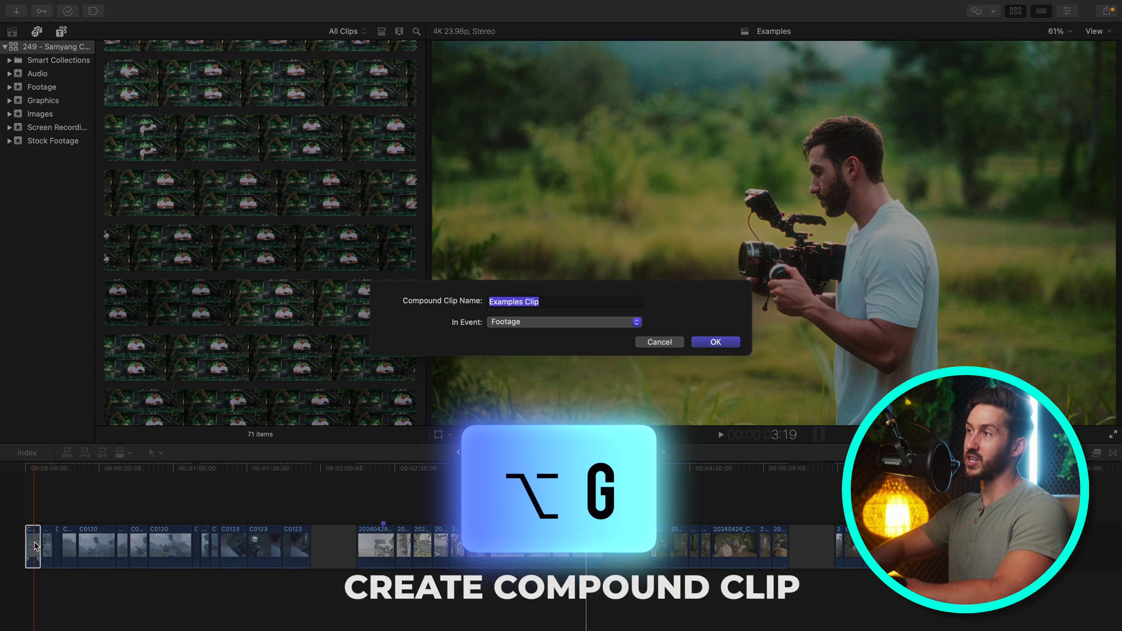
key(Return)
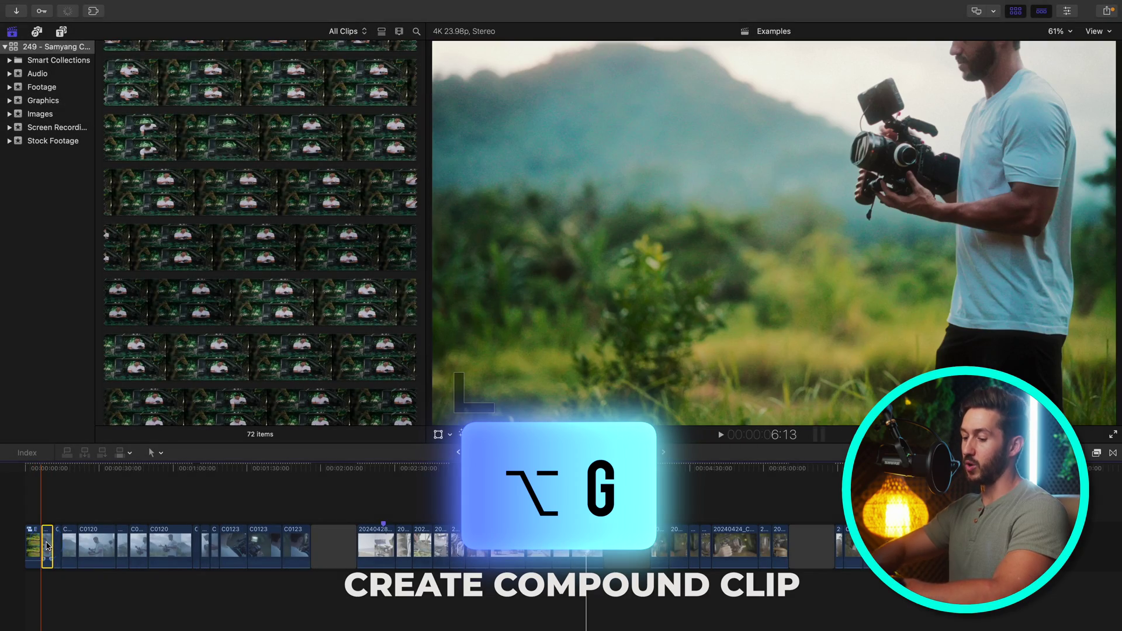
key(alt+g)
key(Return)
- Convert the next three clips into compound clips, accepting default names such as Examples Clip 4
click(58, 548)
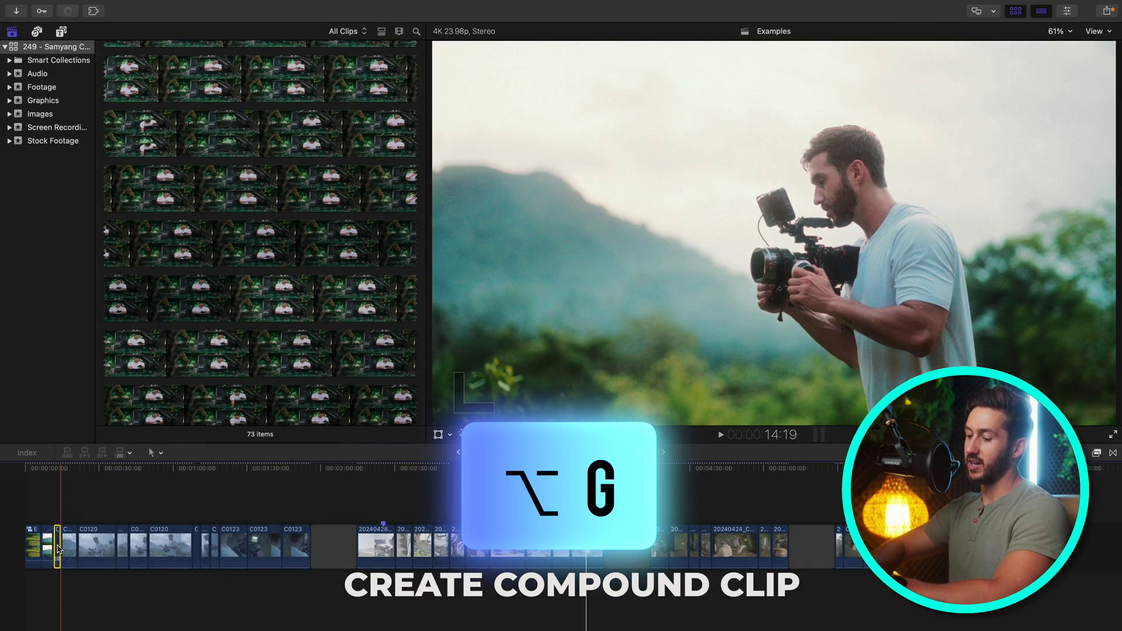
key(alt+g)
key(Return)
click(68, 546)
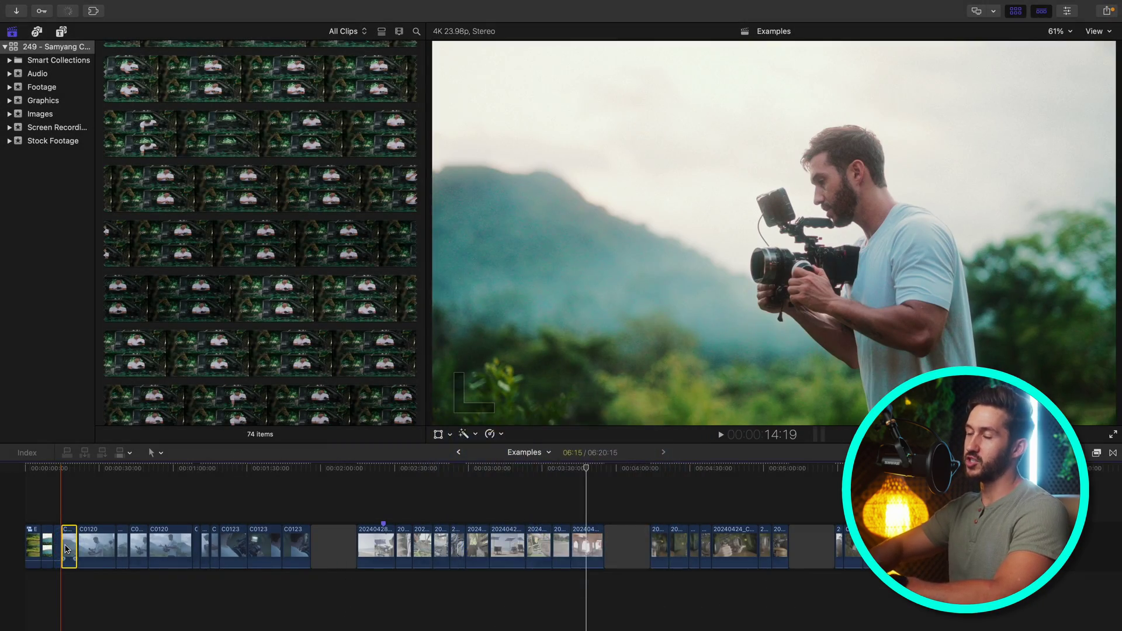
key(alt+g)
key(Return)
click(86, 548)
key(alt+g)
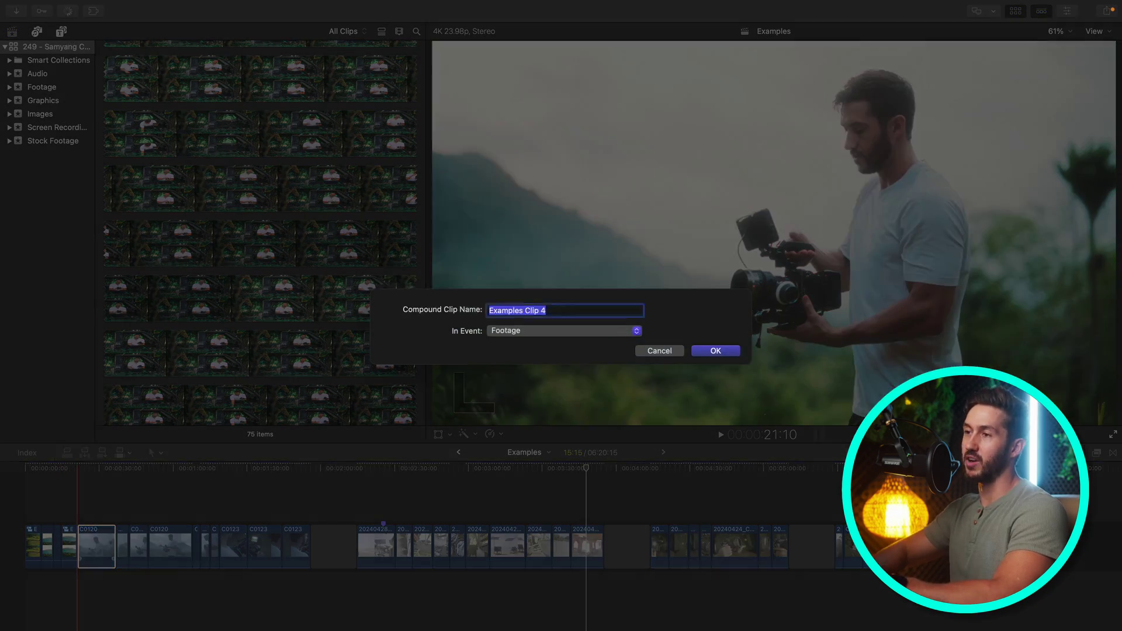
key(Return)
- Convert the next three clips, including C0120, into compound clips with default names
click(120, 540)
key(alt+g)
key(Return)
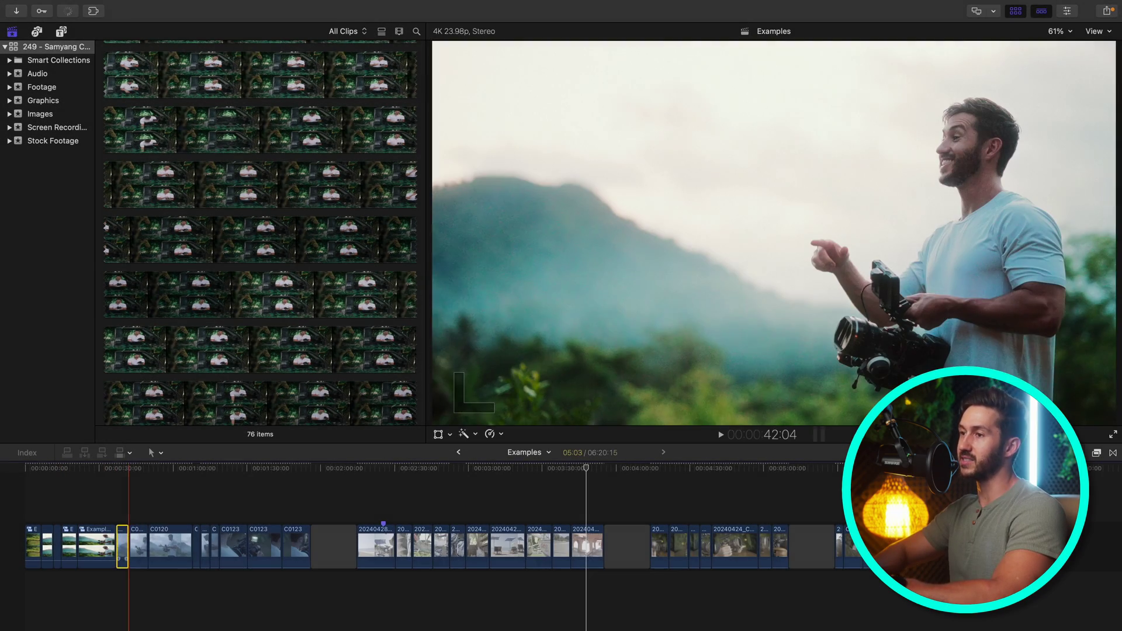
click(140, 546)
key(alt+g)
key(Return)
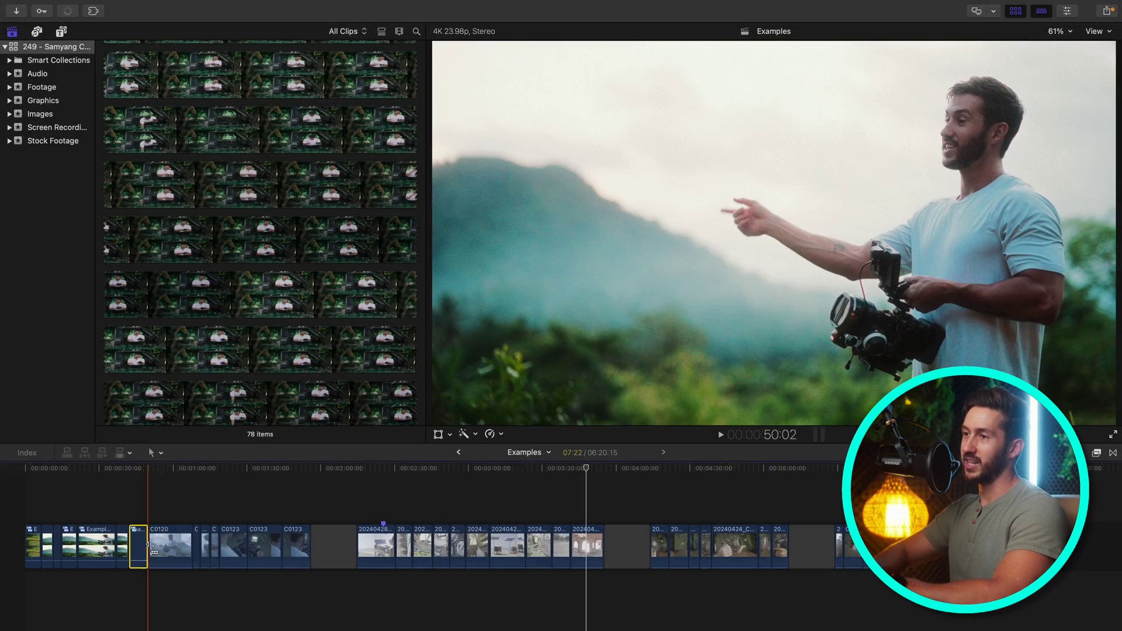
click(163, 547)
key(alt+g)
key(Return)
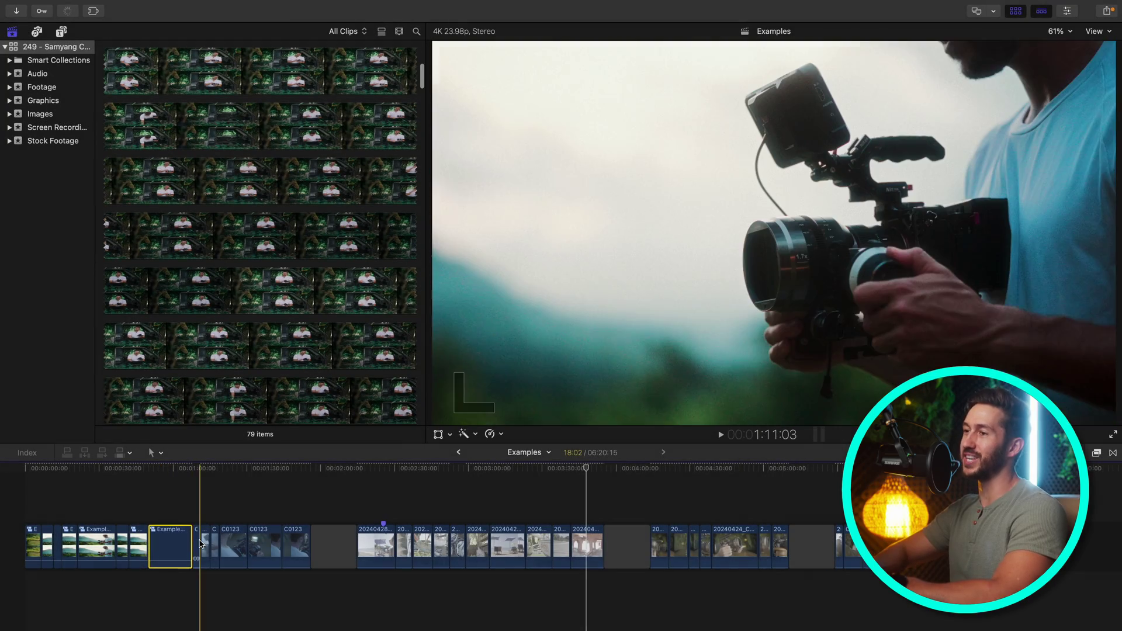
- Convert two more narrow clips into compound clips, then open Examples Clip 7 to inspect it
click(197, 546)
key(alt+g)
key(Return)
click(204, 542)
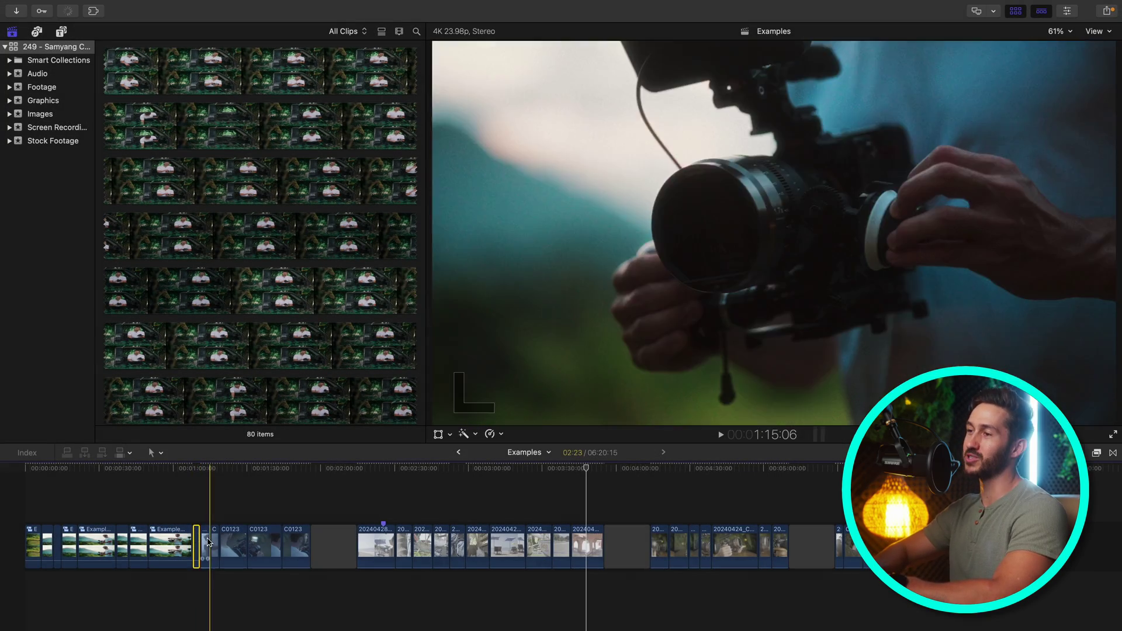
key(alt+g)
key(Return)
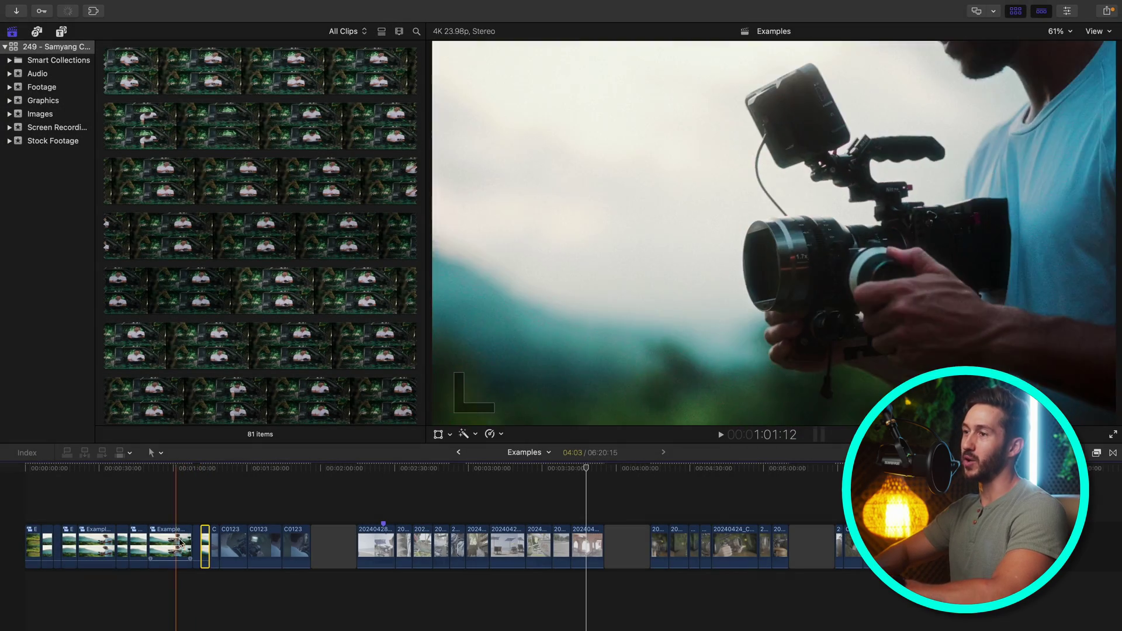
double_click(170, 542)
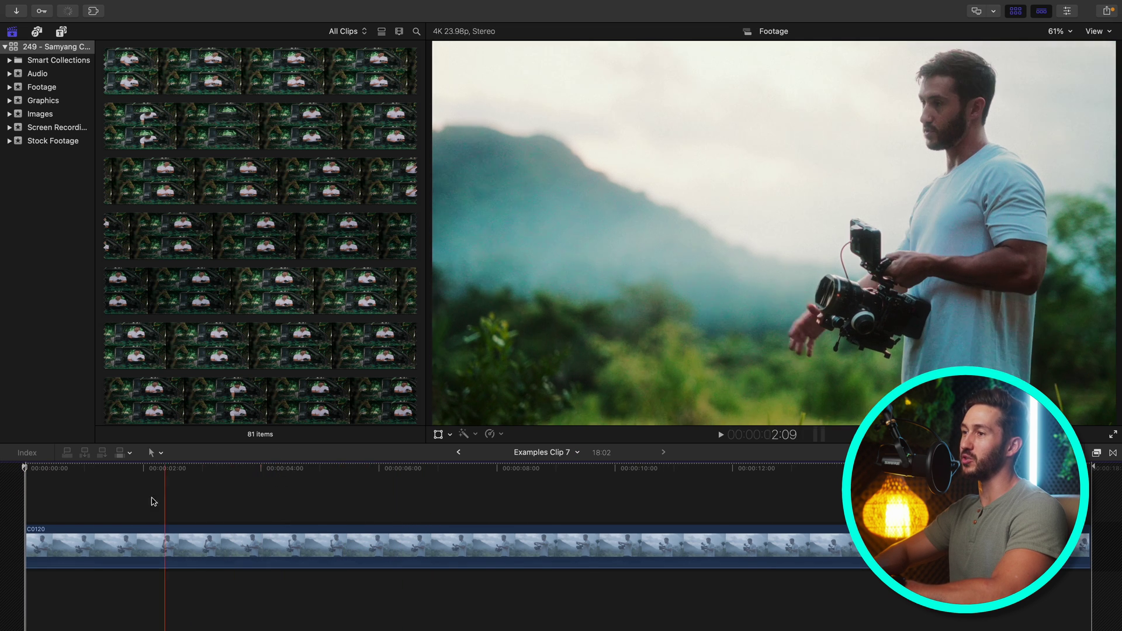
- Leave Examples Clip 7 and return to the full Examples timeline
click(459, 452)
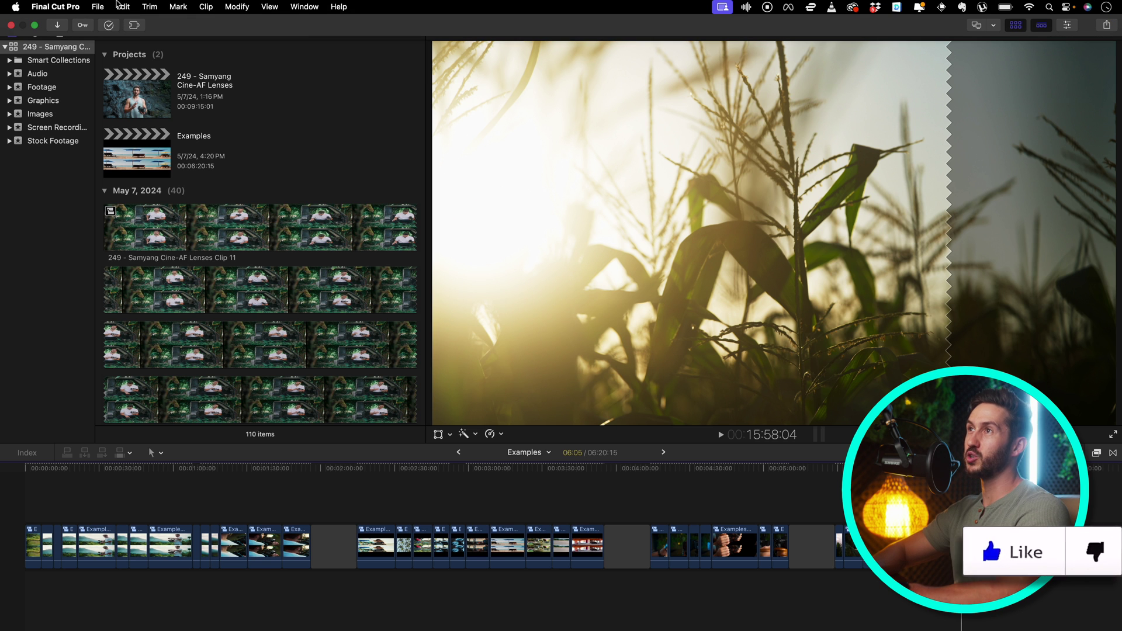
- Add a library smart collection from the File > New menu and name it Stock Footage
click(98, 7)
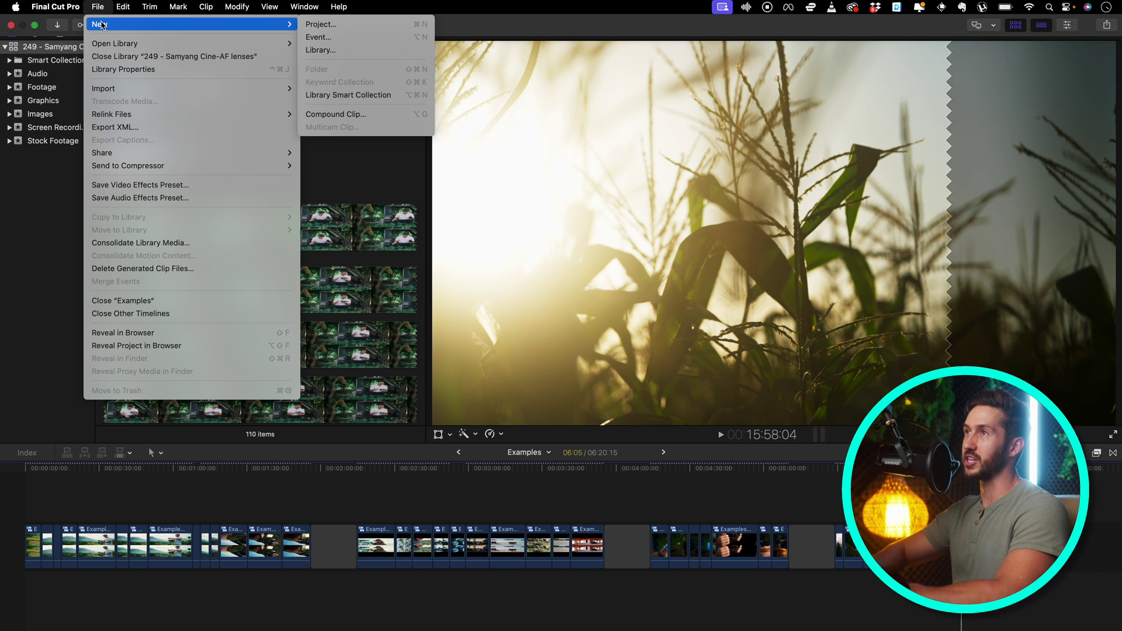
mouse_move(112, 9)
mouse_move(132, 27)
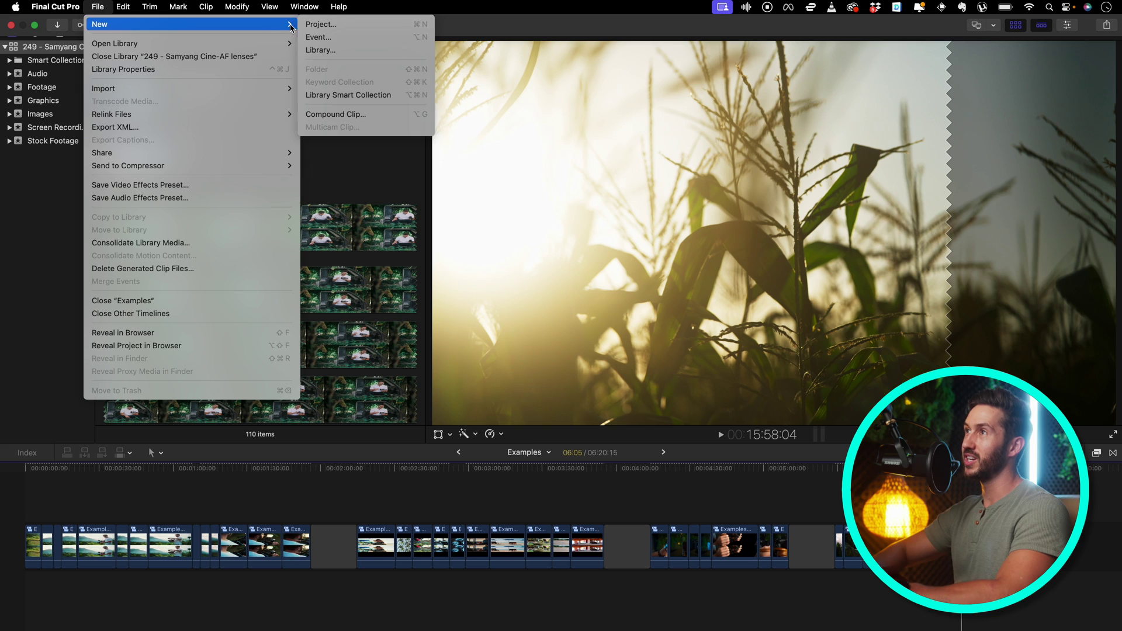
click(327, 95)
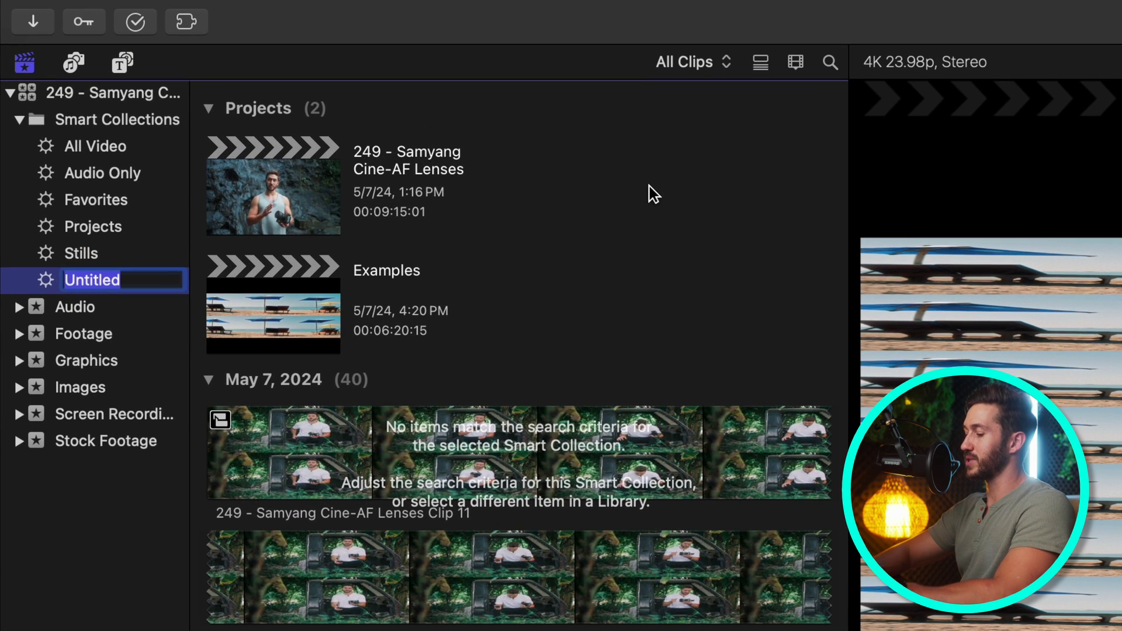
text(Stock Footage)
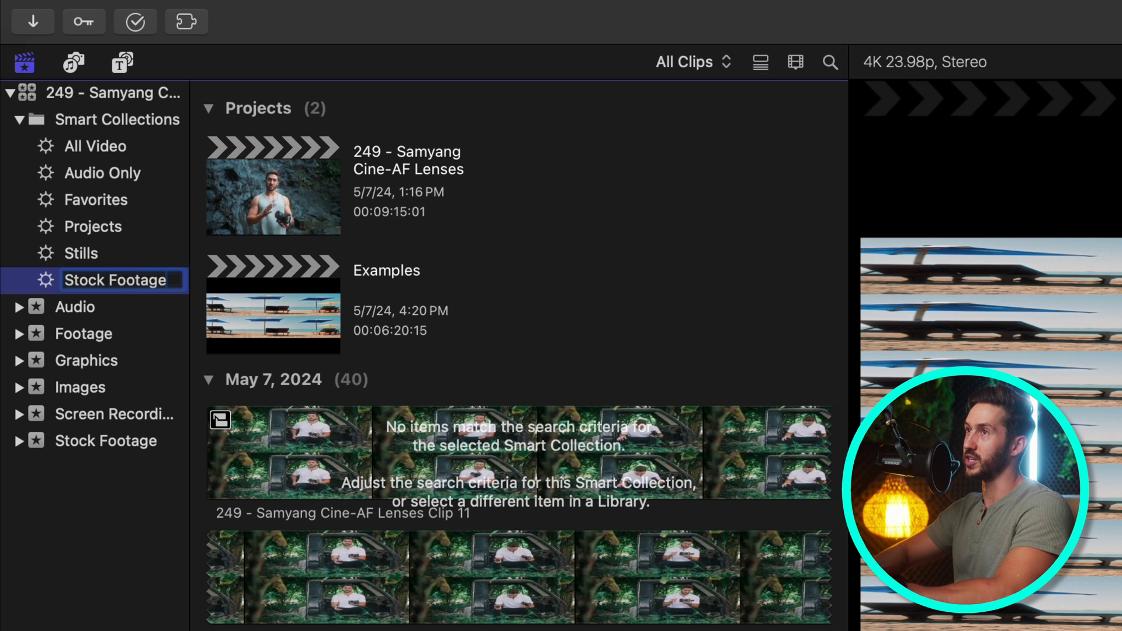
key(Return)
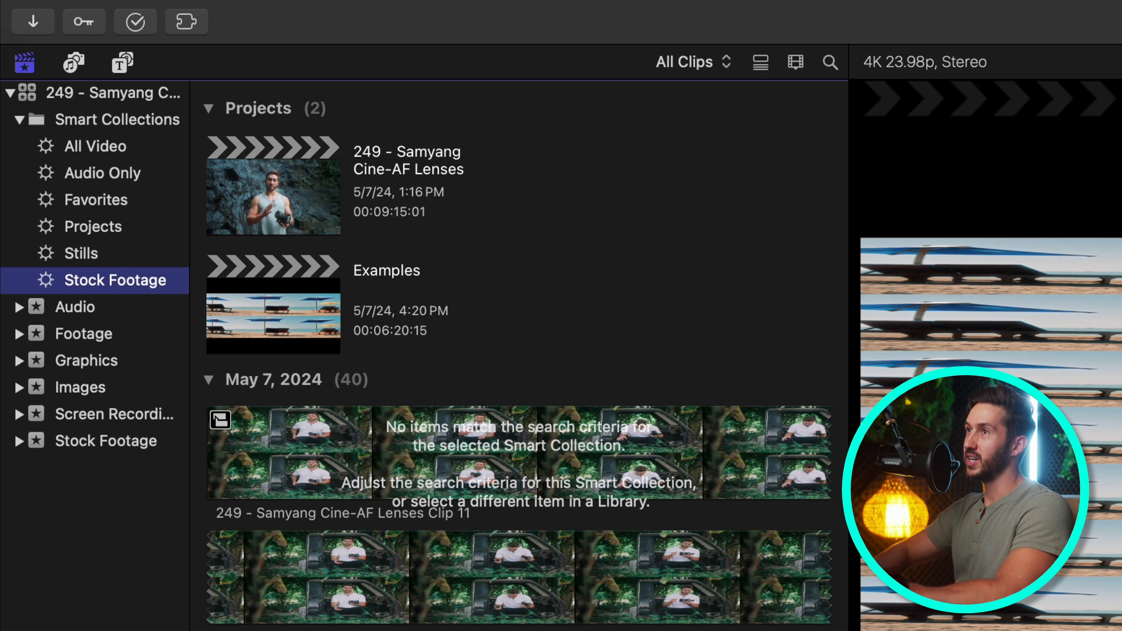
- Give Stock Footage a Used Media rule set to Used and close its criteria window
double_click(51, 282)
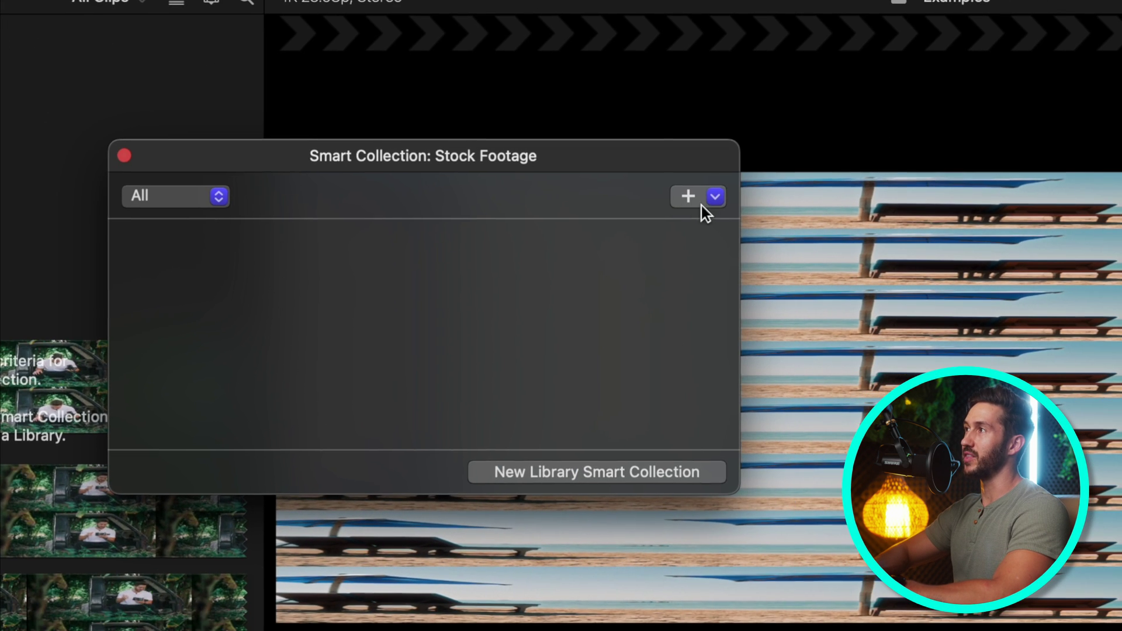
click(714, 198)
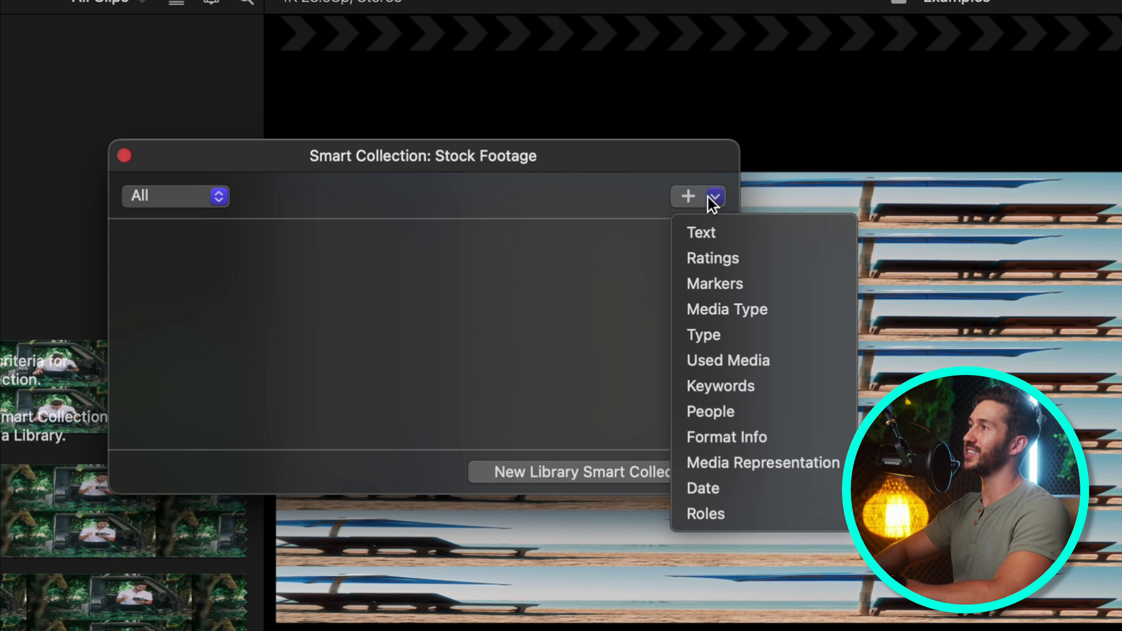
click(726, 359)
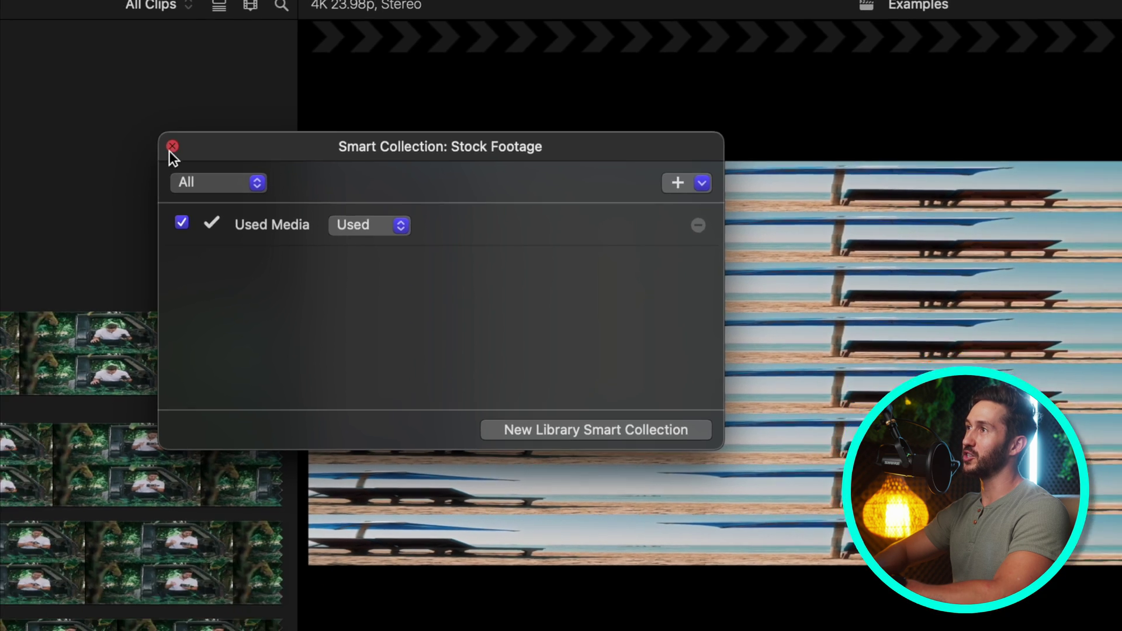
click(124, 156)
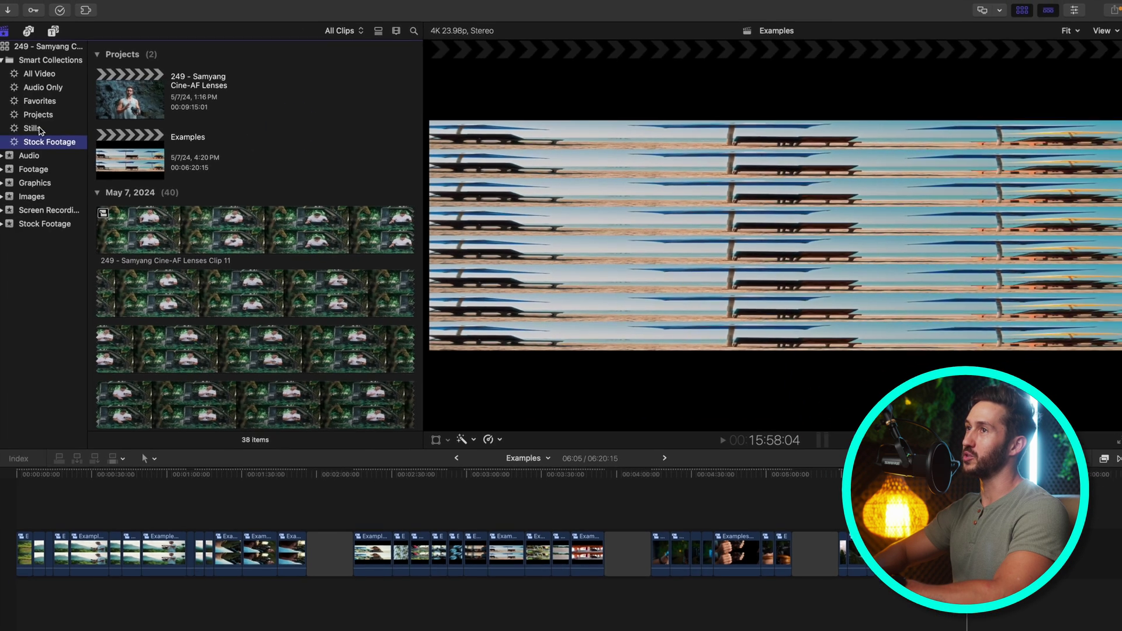
- Reselect Stills and then Stock Footage to refresh the collection's results
click(40, 129)
click(45, 143)
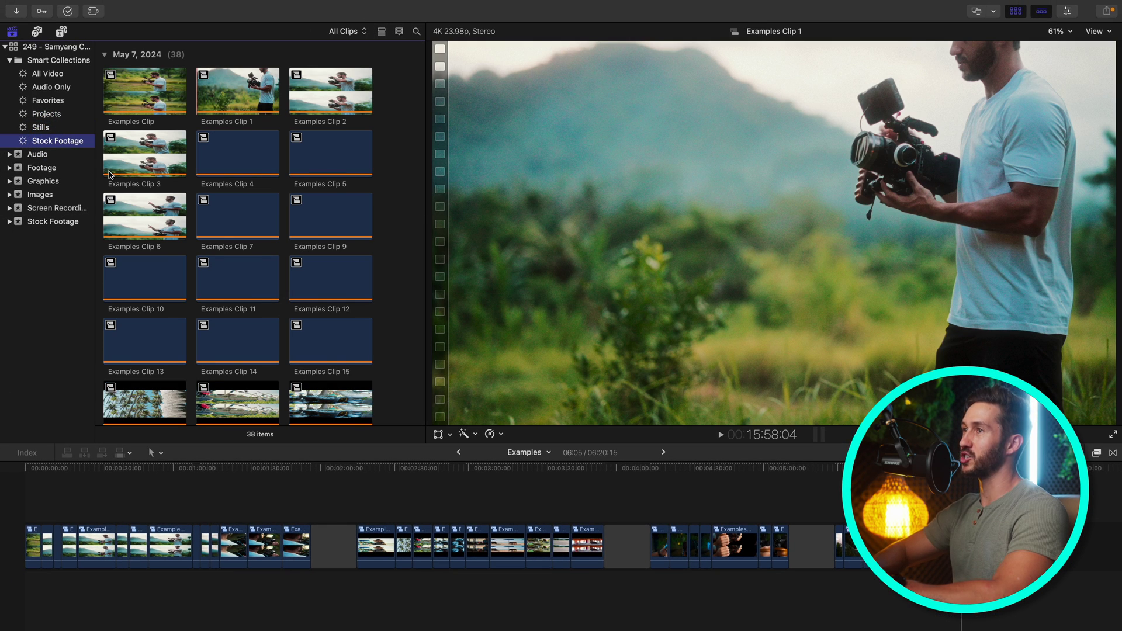
scroll(109, 174, down, 10)
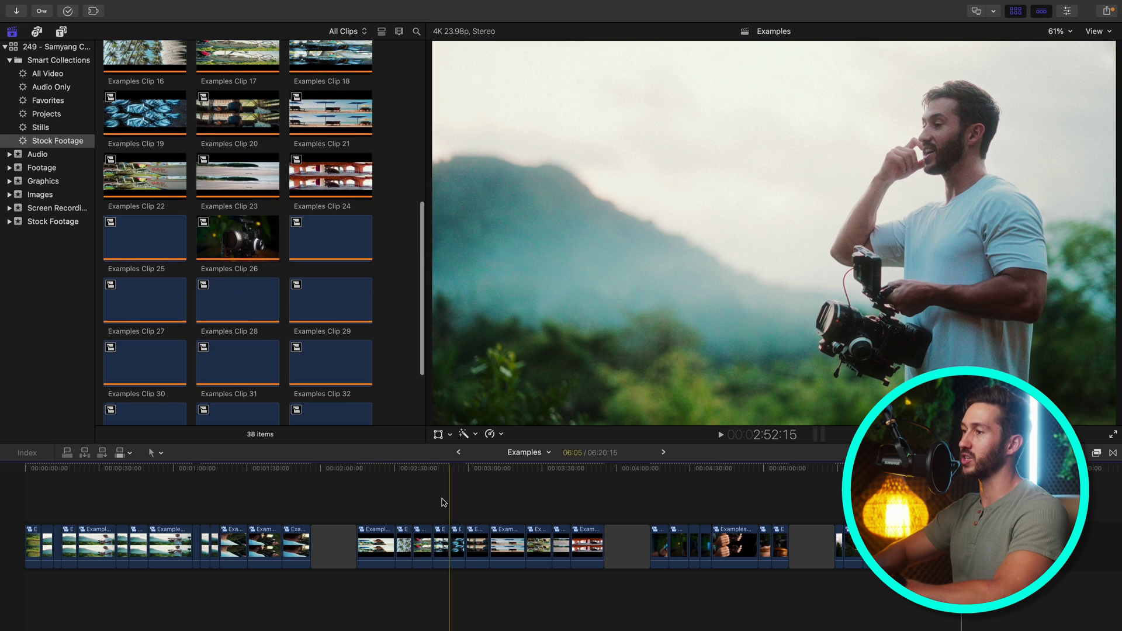
scroll(342, 202, up, 10)
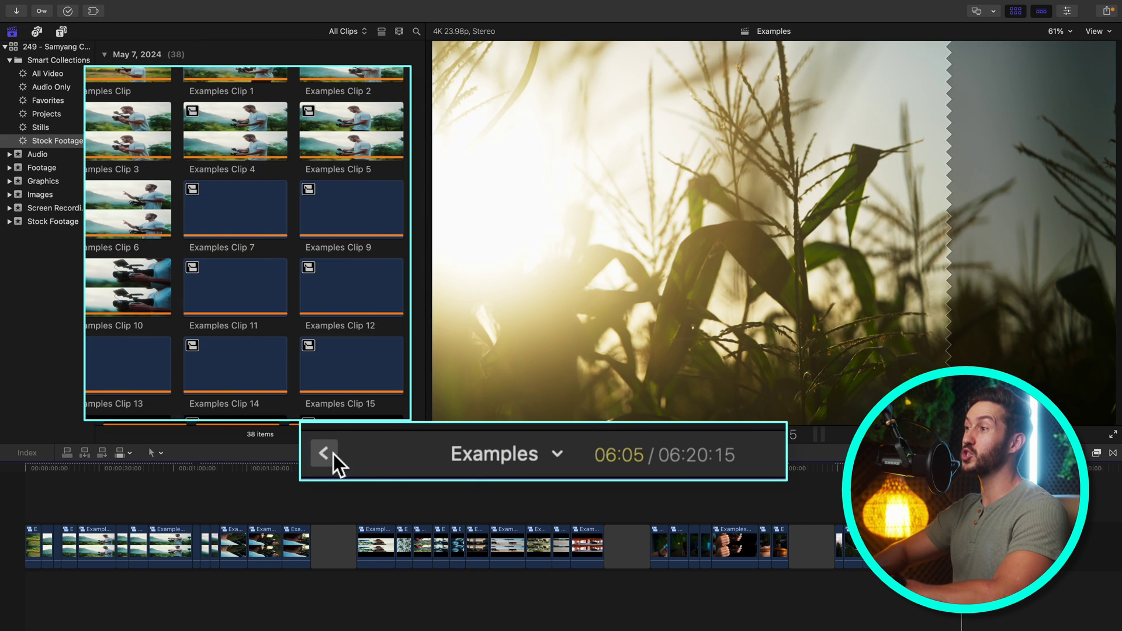
- Switch the timeline to the 249 - Samyang Cine-AF Lenses project and refresh Stock Footage
click(332, 453)
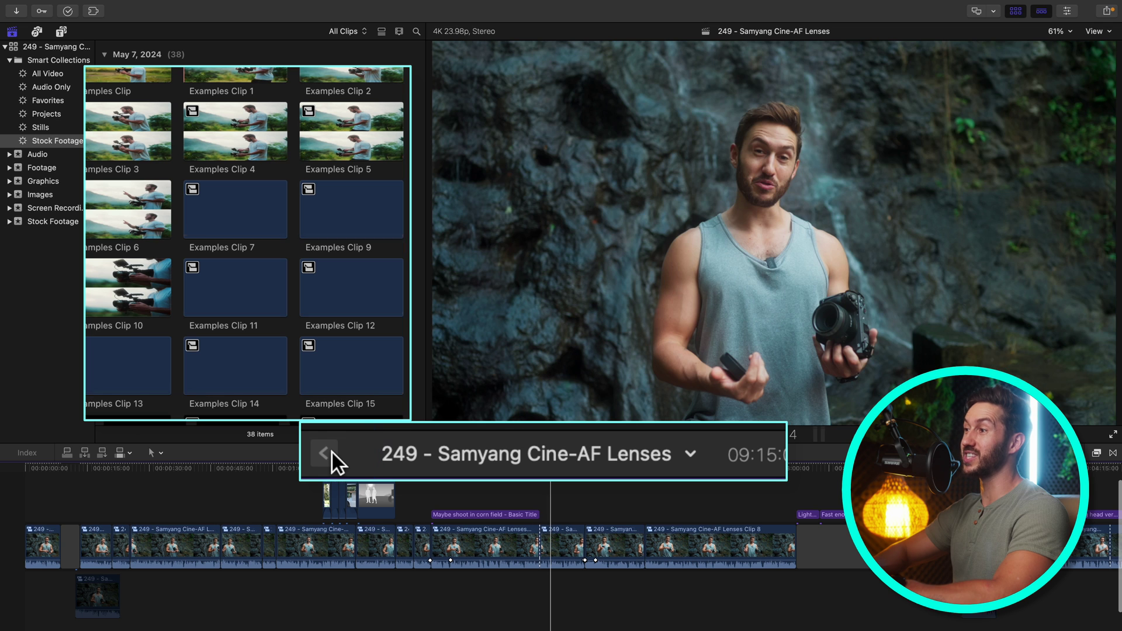
click(53, 126)
click(54, 140)
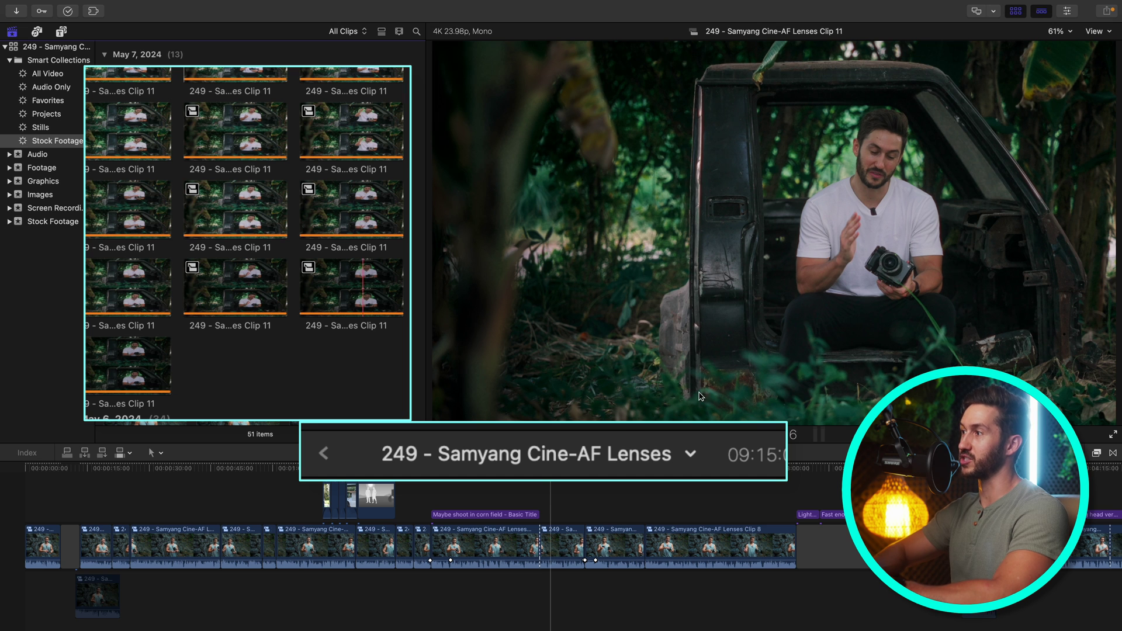
- Return the timeline to Examples and refresh Stock Footage so it lists the 38 clips
click(323, 453)
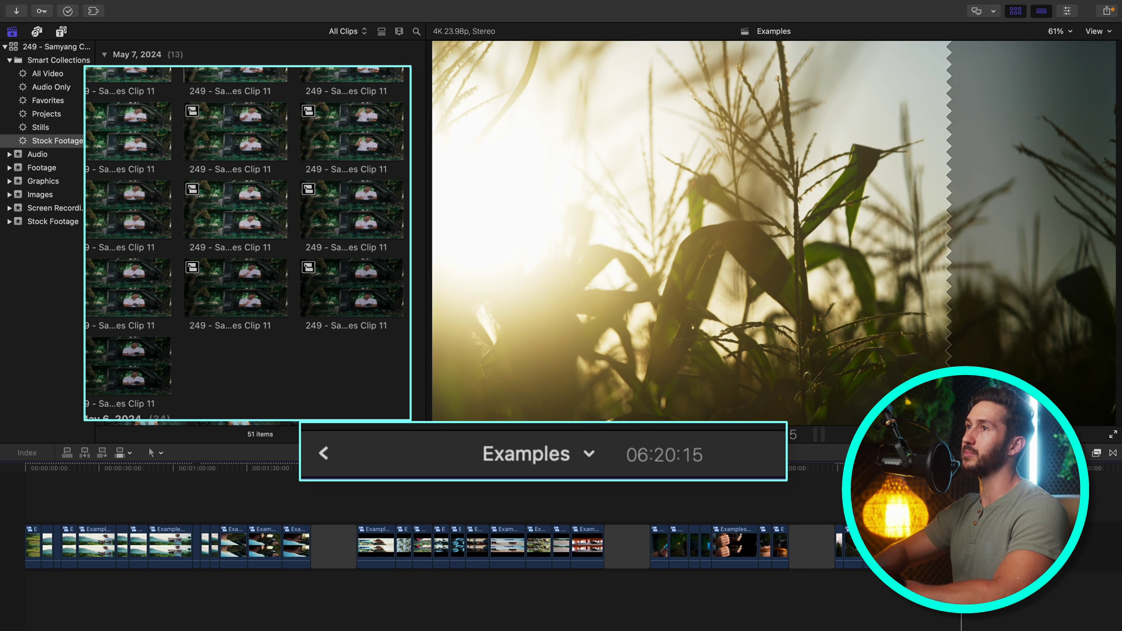
click(47, 129)
click(48, 142)
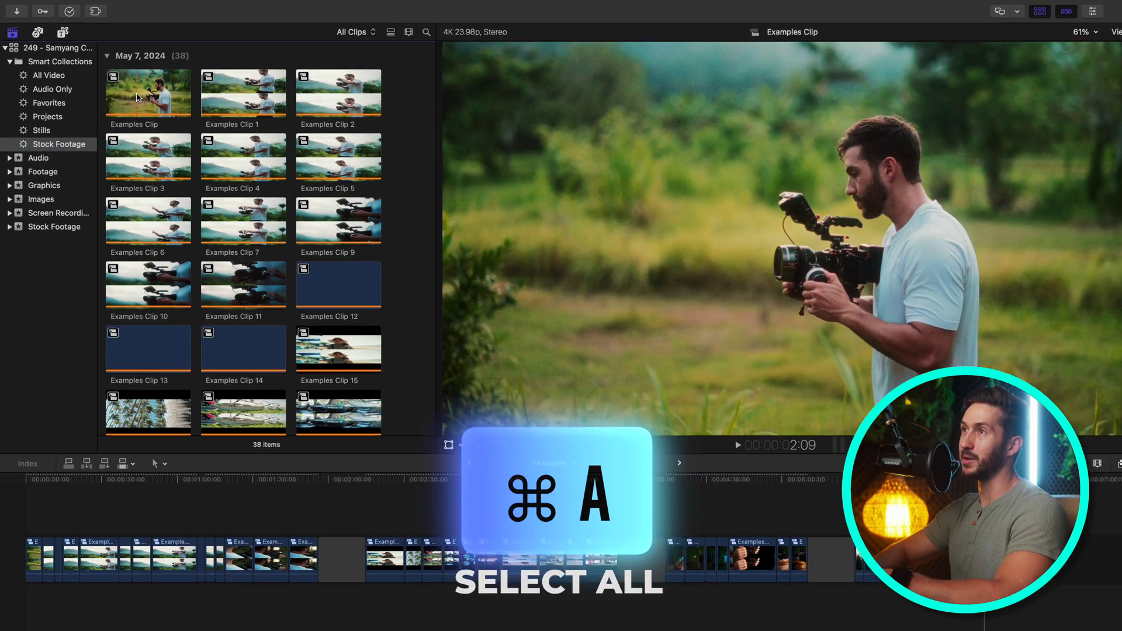
- Select all 38 collection clips and choose File > Share 38 Clips > Apple Devices 4K
key(super+a)
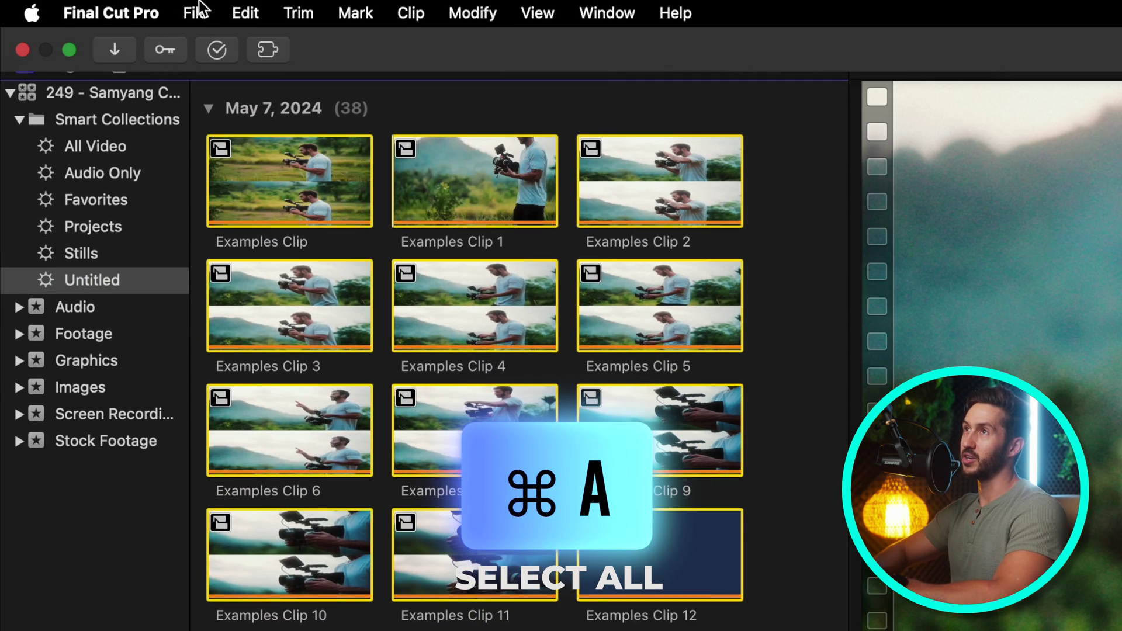
click(197, 11)
mouse_move(299, 306)
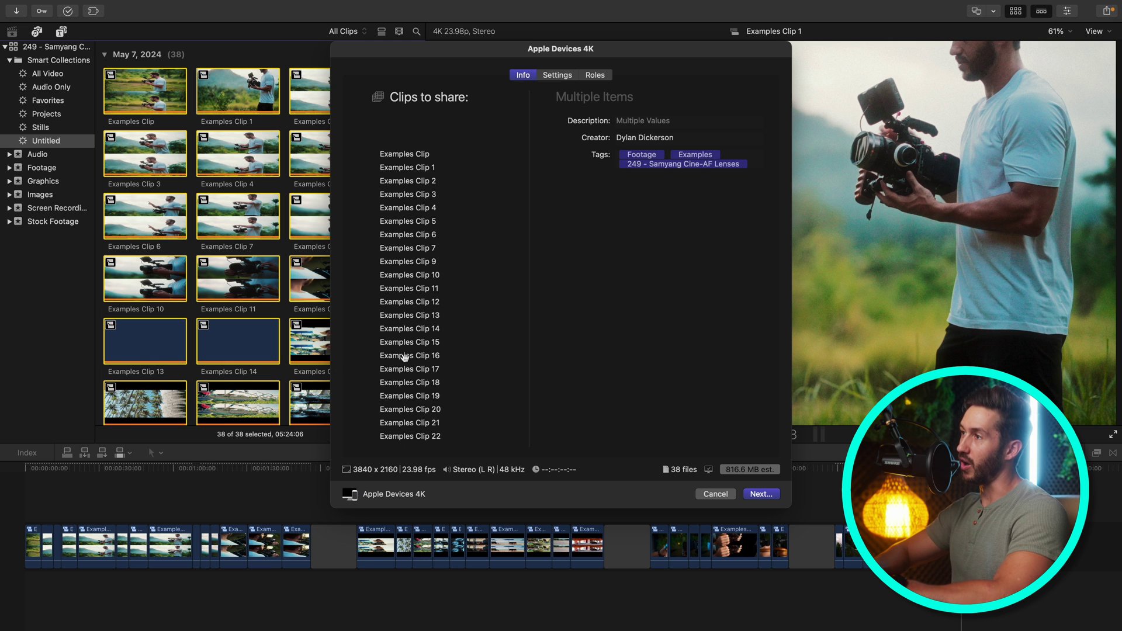
- Review the share settings, briefly trying Computer format and the save location before backing out
scroll(413, 428, down, 2)
click(557, 75)
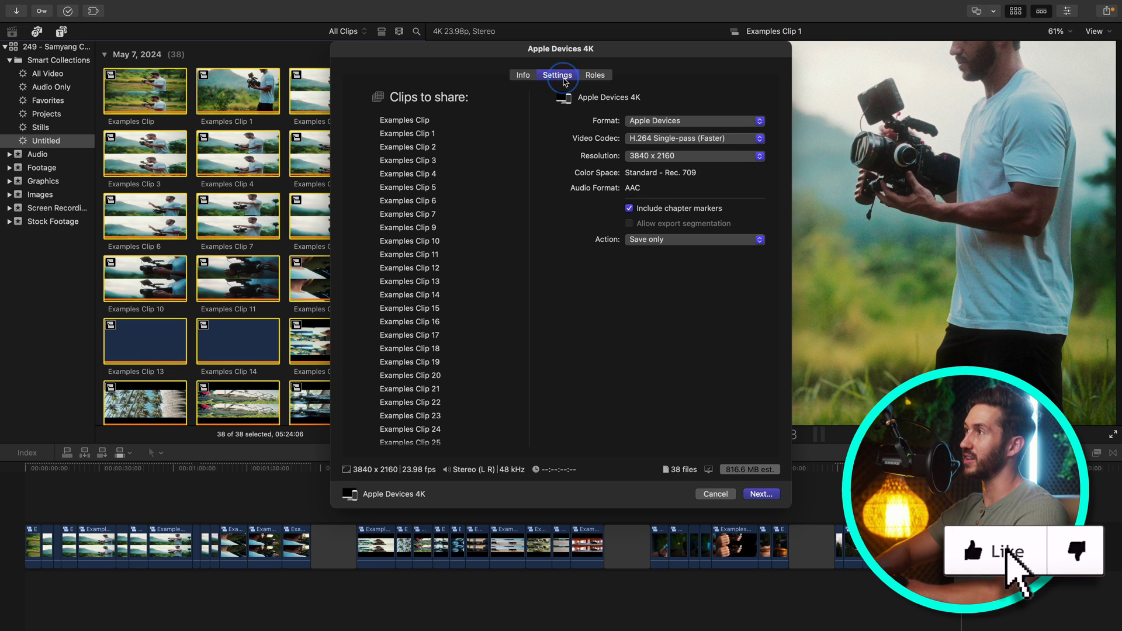
click(677, 121)
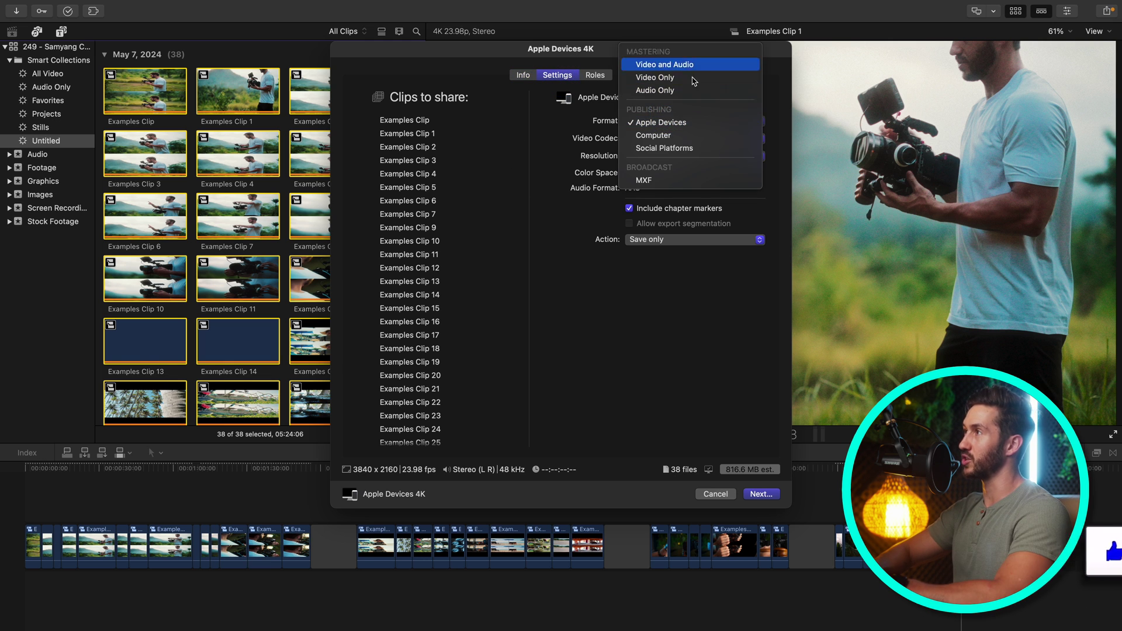
click(672, 135)
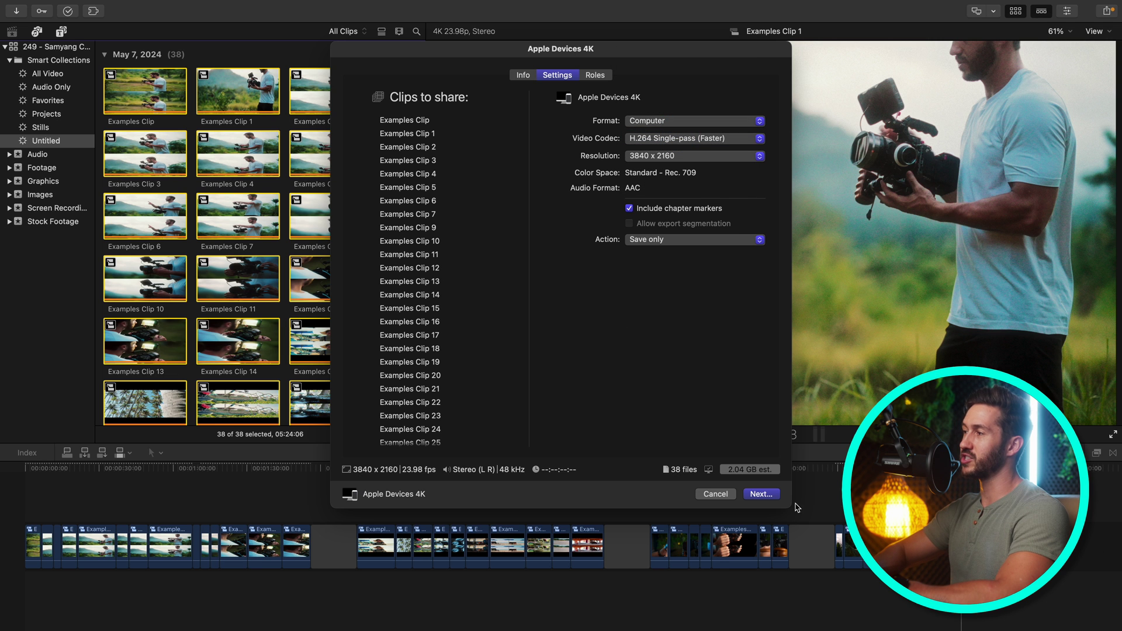
click(761, 493)
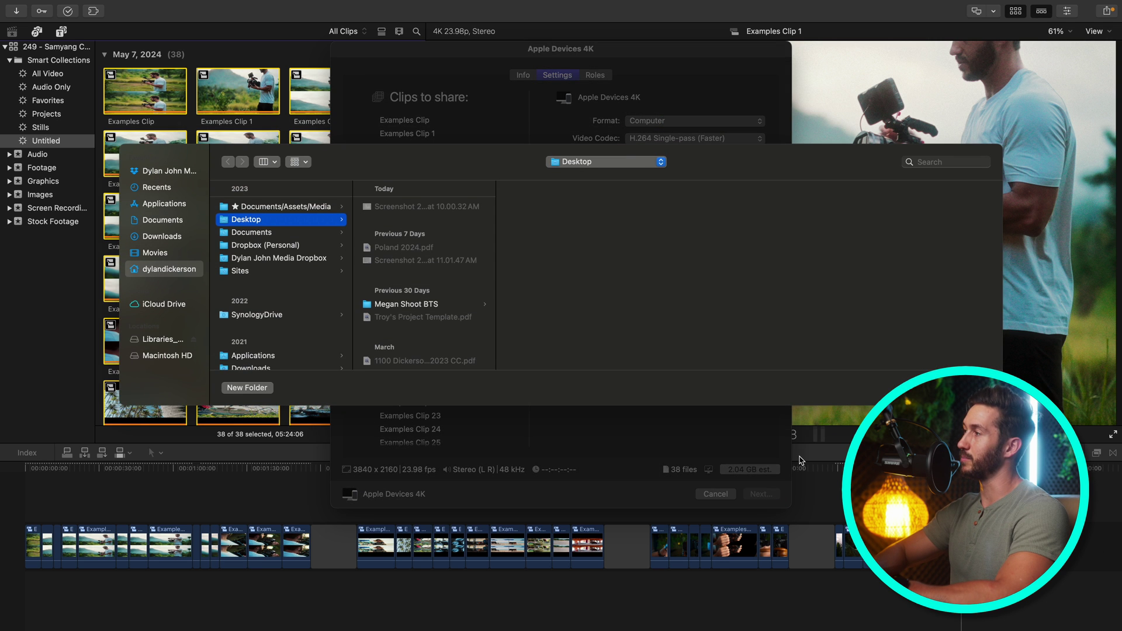
key(Escape)
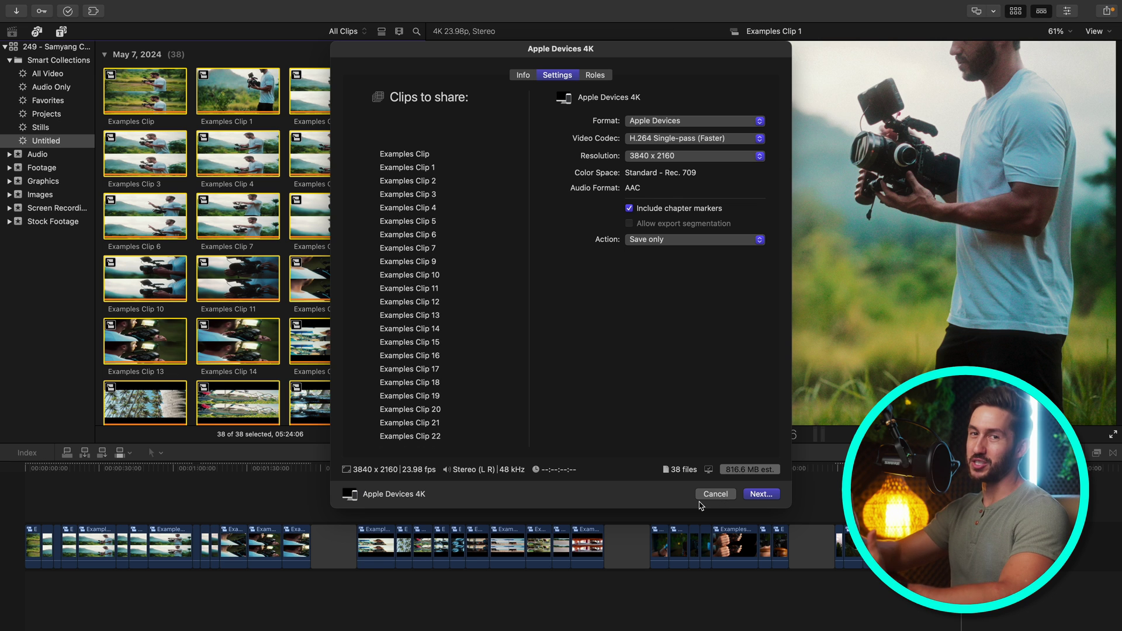
- Cancel the share without exporting and select Examples Clip 12 in the browser
click(714, 494)
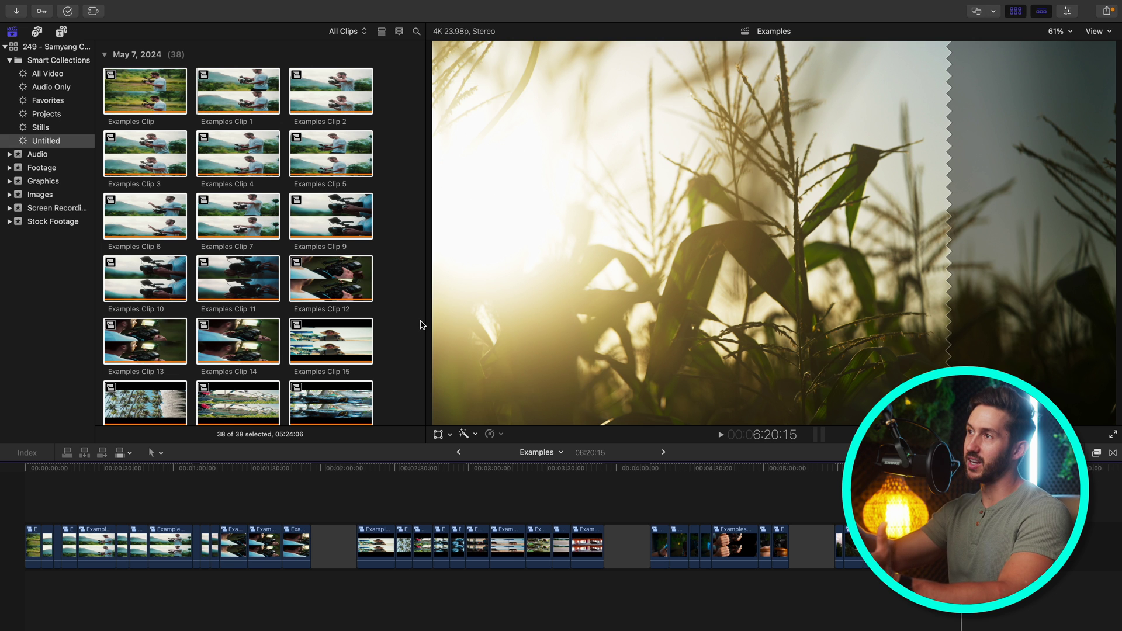
click(320, 277)
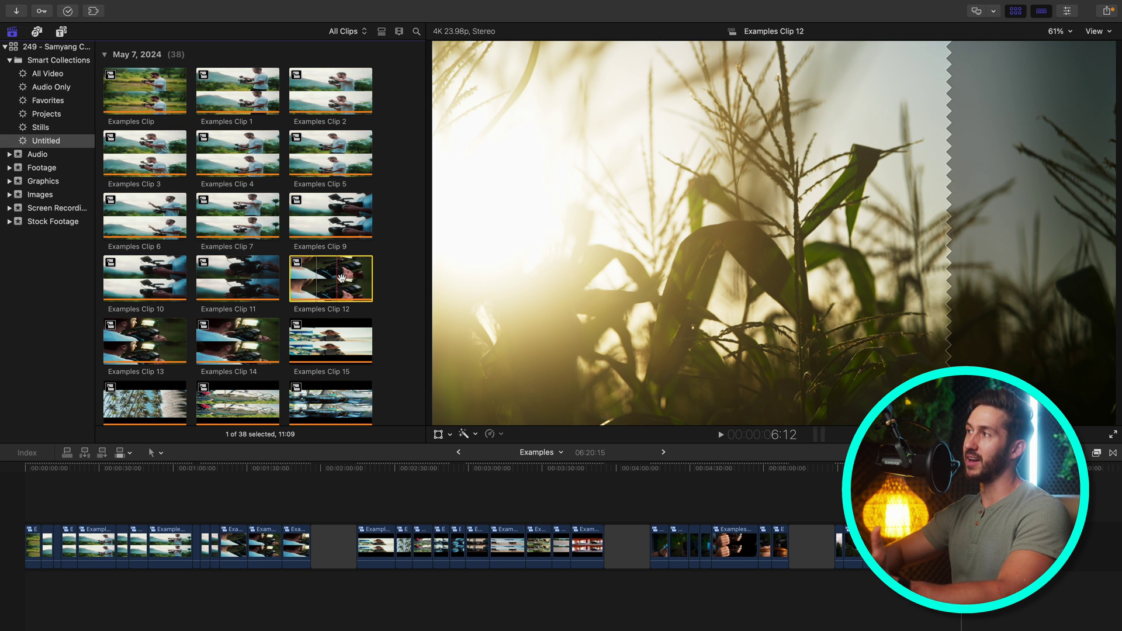